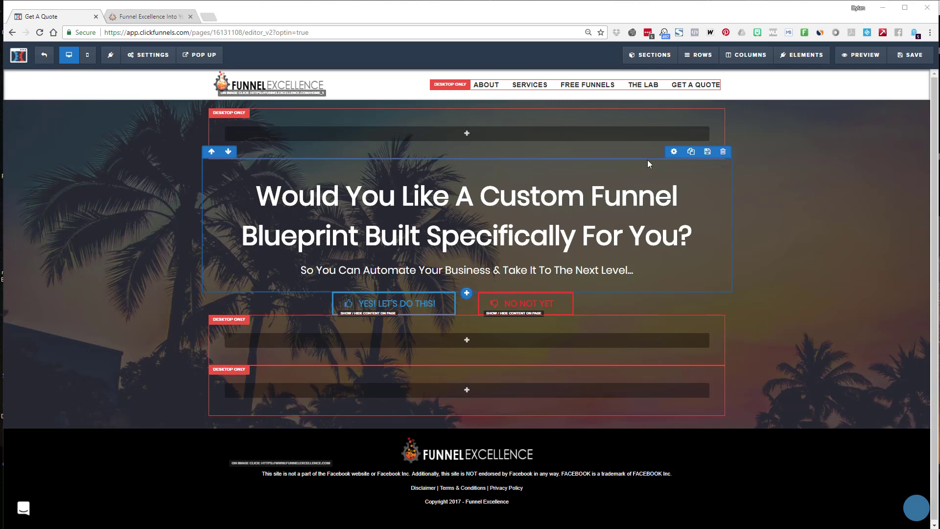
# - Preview the Get A Quote page, answer YES! LET'S DO THIS! to reveal the Step 1 form, and compare it with the editor
pyautogui.click(865, 55)
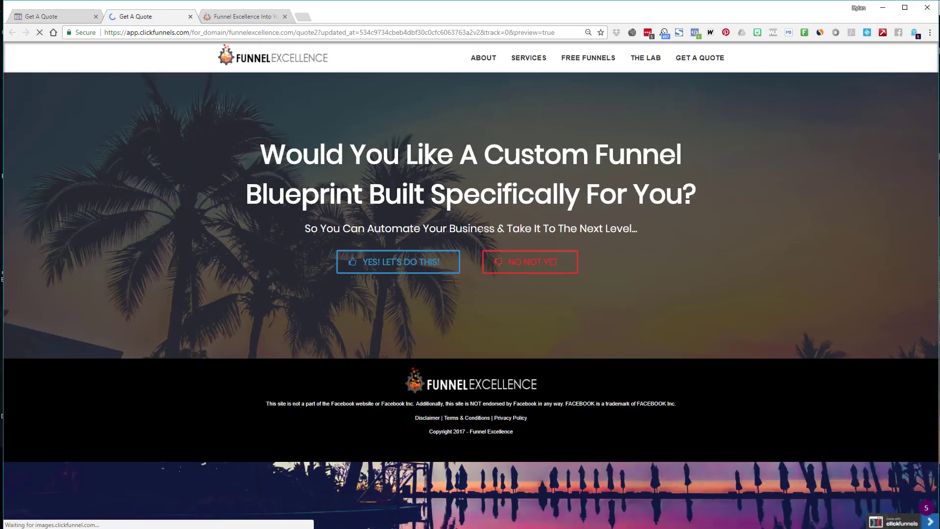
pyautogui.click(397, 261)
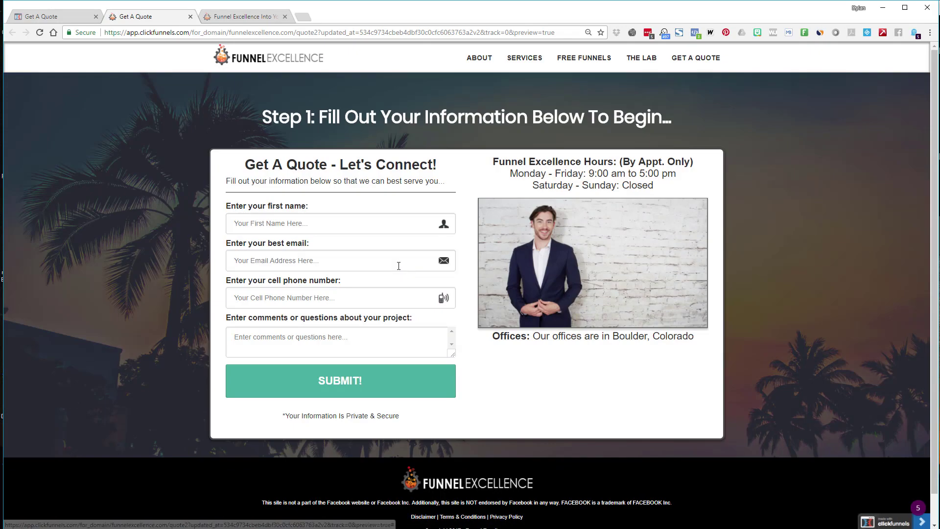
pyautogui.moveTo(559, 228)
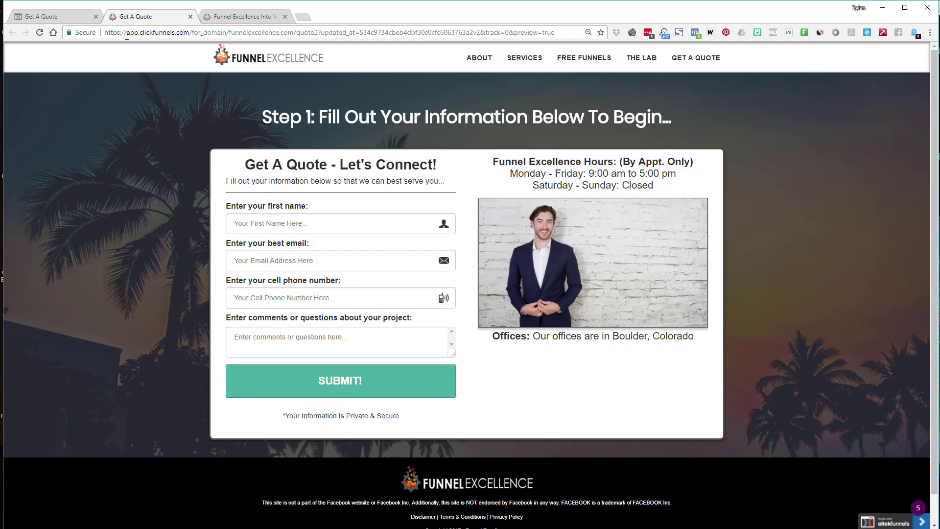
pyautogui.click(70, 15)
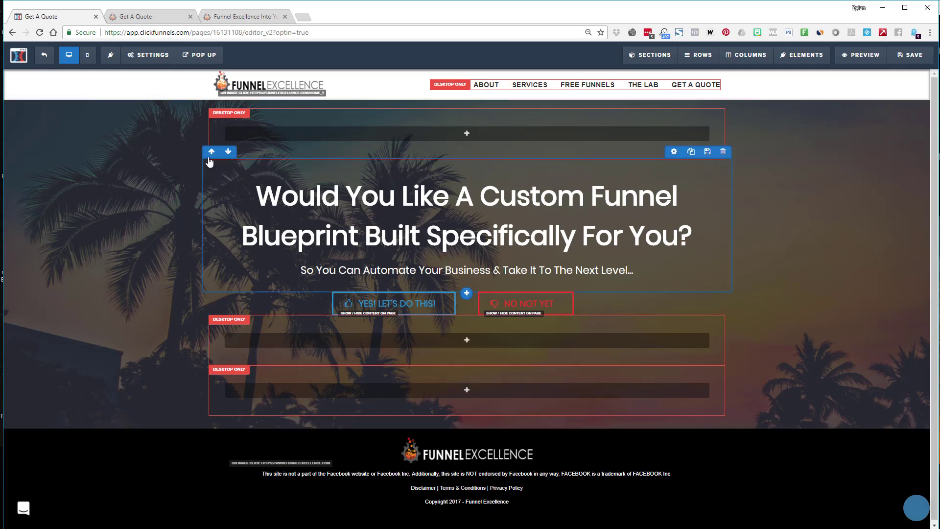
pyautogui.click(158, 17)
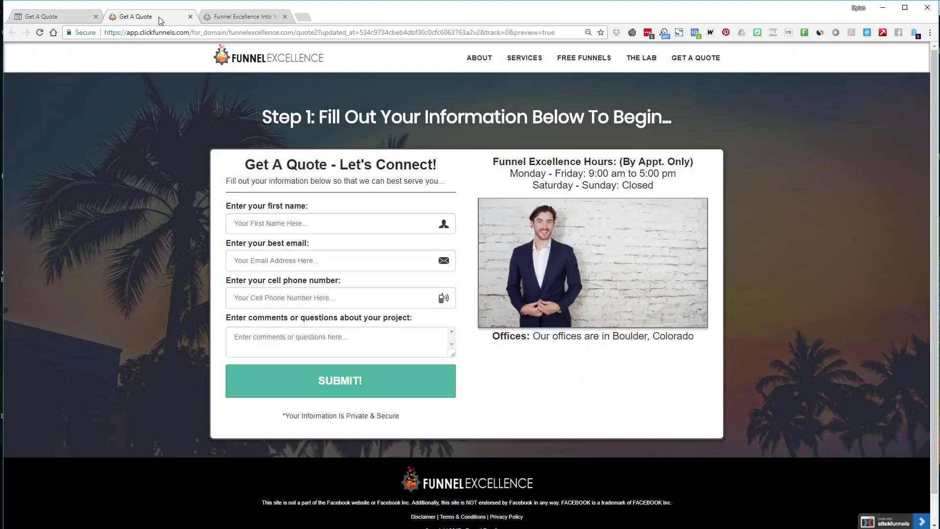
# - Reload the preview and inspect it with the developer tools, comparing the full-width layout with the responsive device view
pyautogui.click(40, 32)
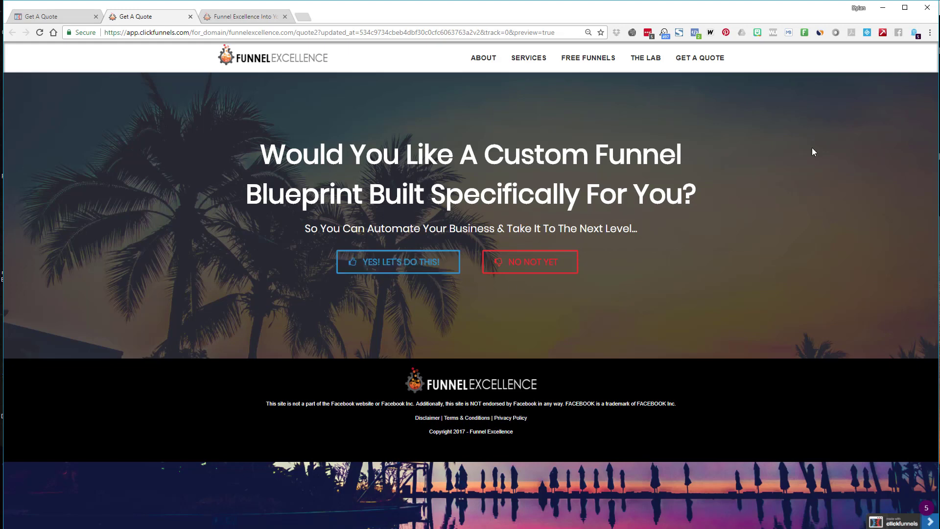
pyautogui.rightClick(820, 190)
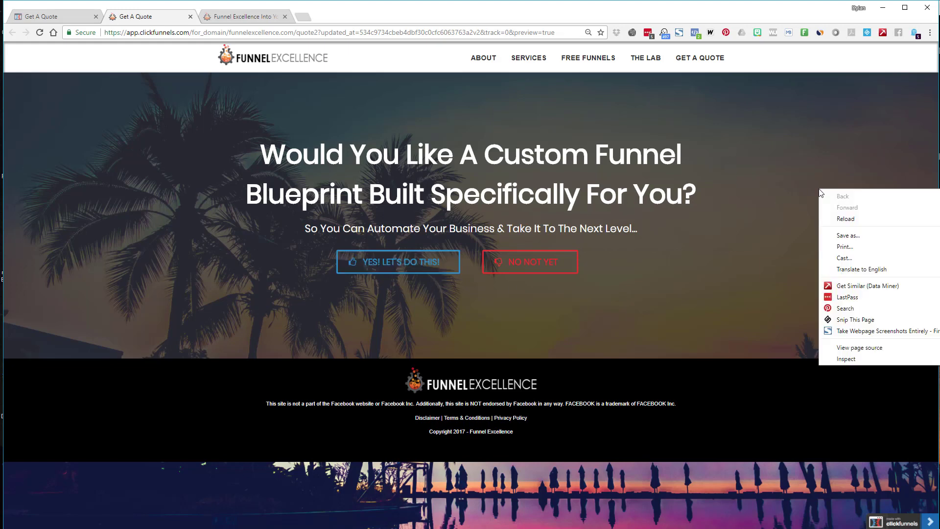
pyautogui.click(846, 358)
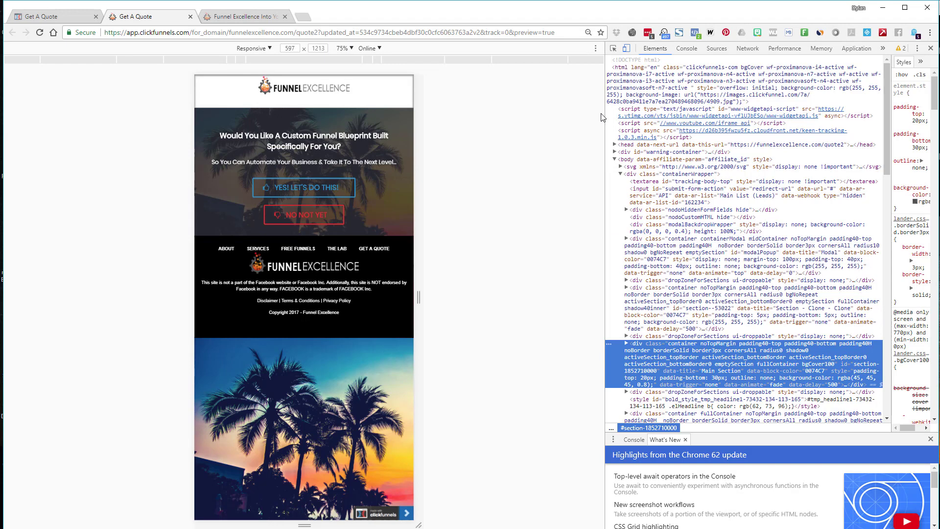
pyautogui.click(627, 49)
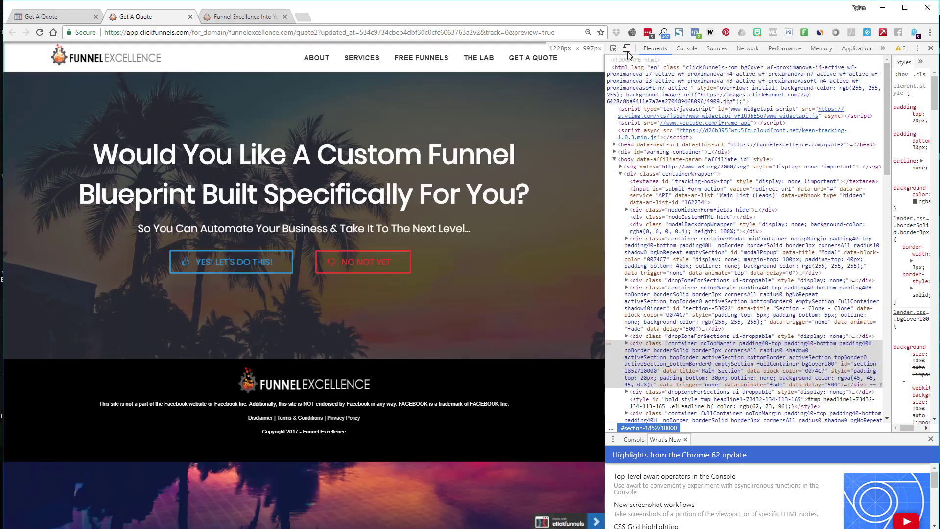
pyautogui.click(627, 50)
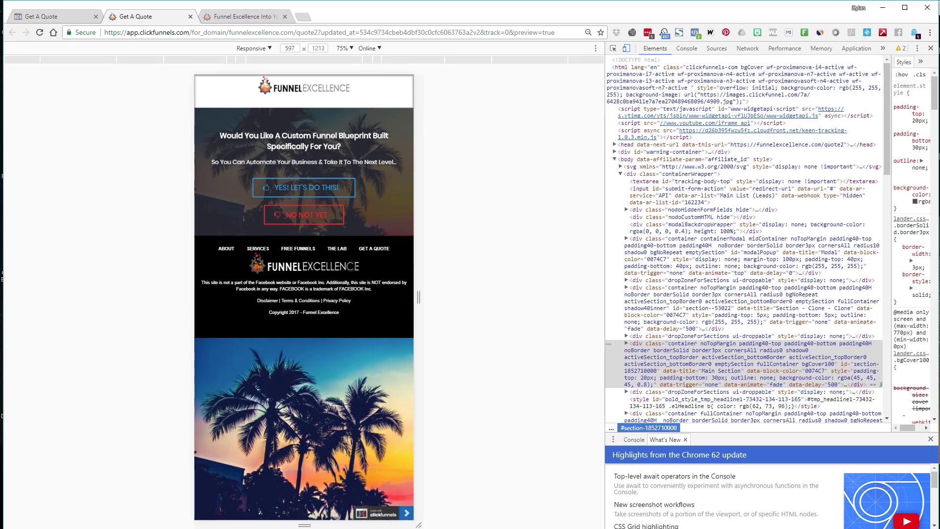
# - Resize the responsive viewport to 496 × 771 and compare the mobile layout with the desktop one
pyautogui.moveTo(305, 524); pyautogui.dragTo(294, 346)
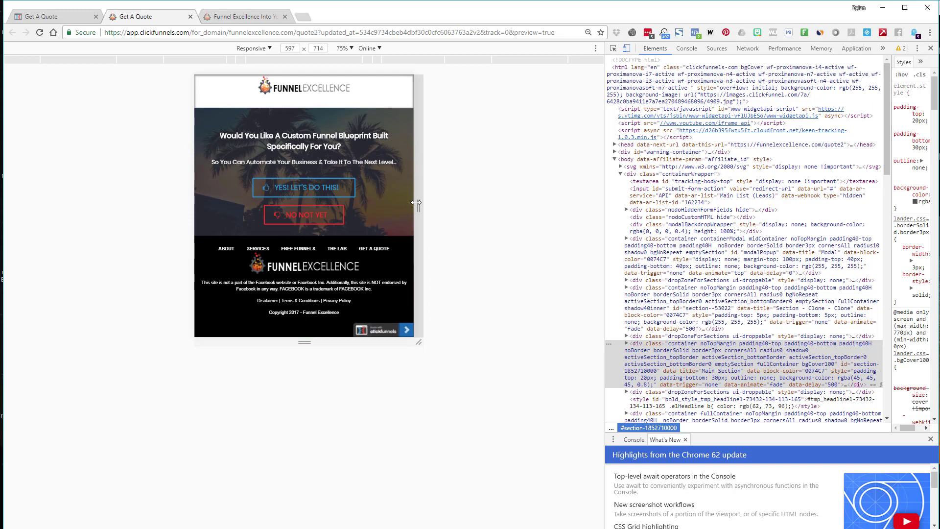
pyautogui.moveTo(409, 205); pyautogui.dragTo(400, 205)
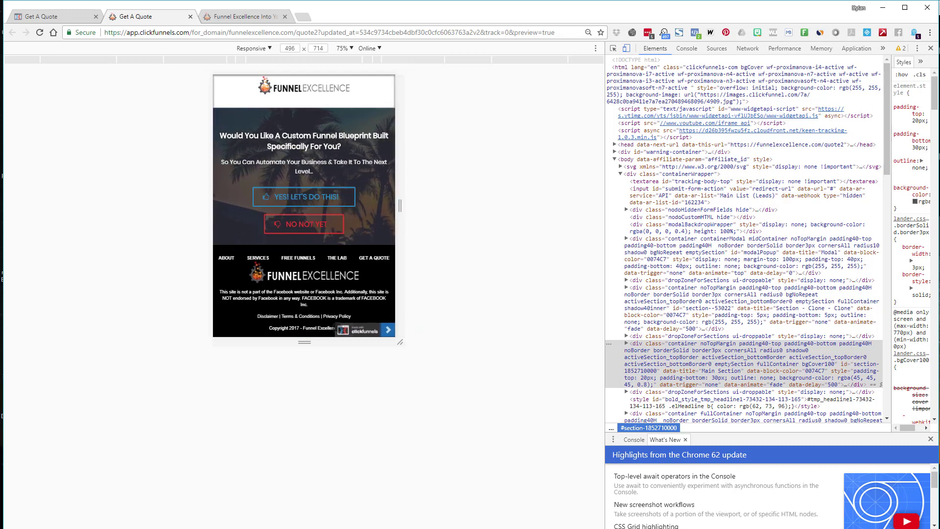
pyautogui.moveTo(302, 342); pyautogui.dragTo(305, 362)
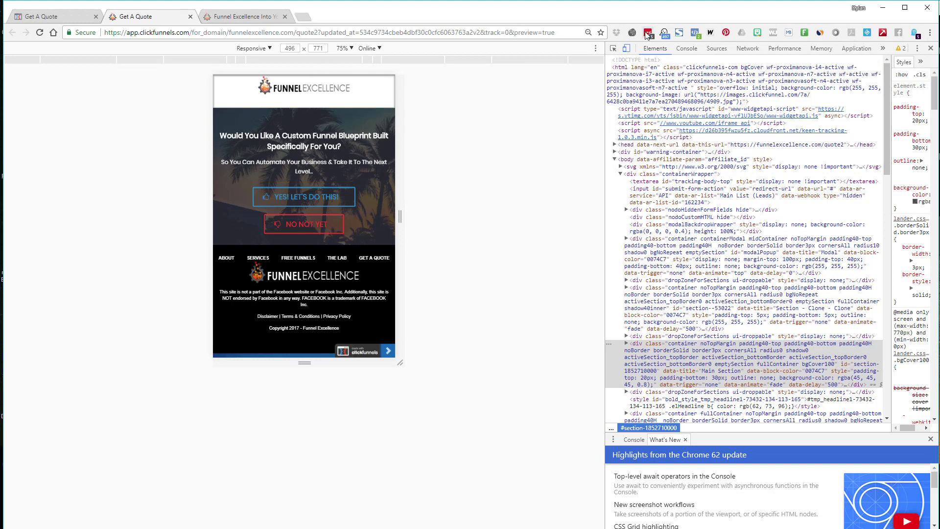
pyautogui.click(627, 48)
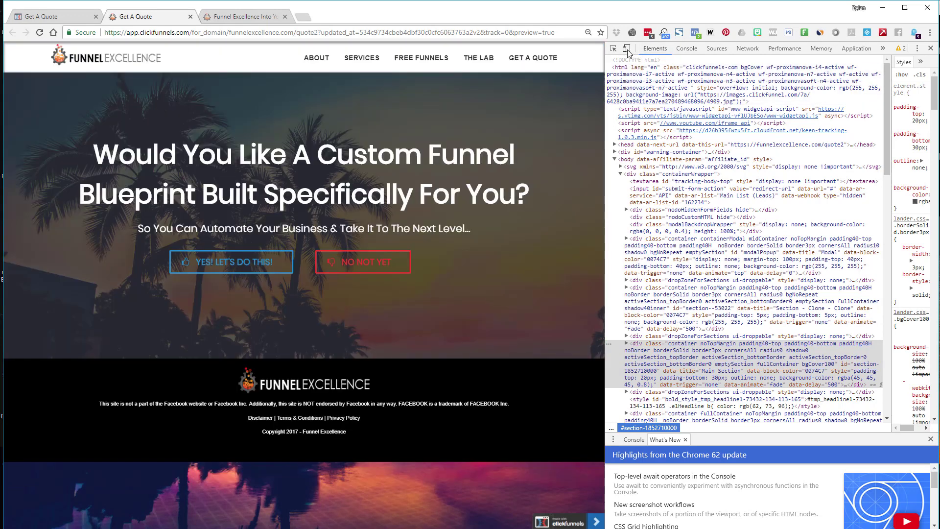
pyautogui.click(626, 49)
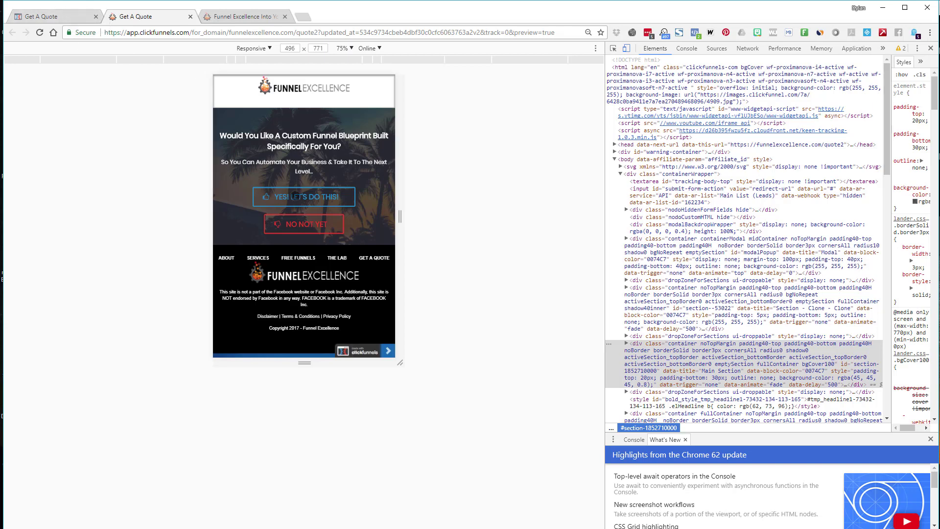
# - Reveal the quote form in the mobile preview, check it down to the footer, and close the preview
pyautogui.click(296, 200)
pyautogui.scroll(-5, 331, 238)
pyautogui.scroll(-5, 322, 253)
pyautogui.scroll(10, 322, 254)
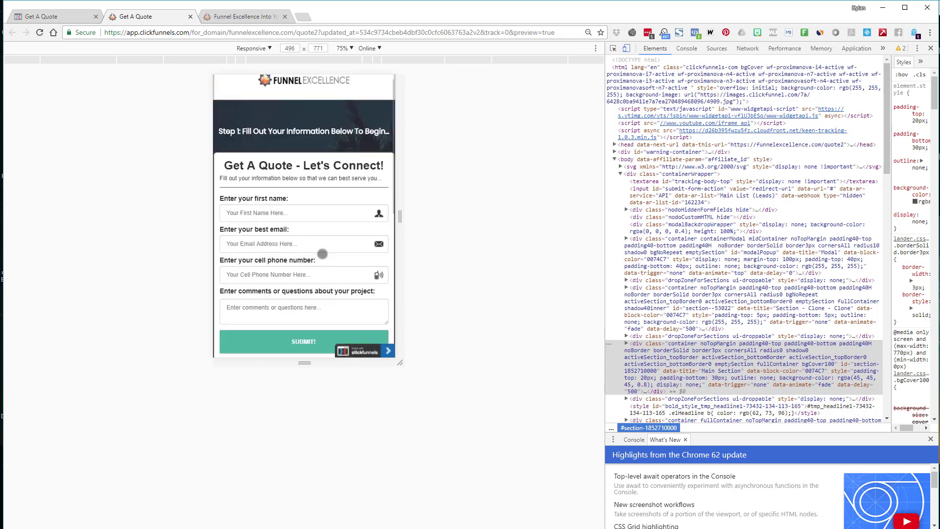
pyautogui.scroll(-10, 323, 254)
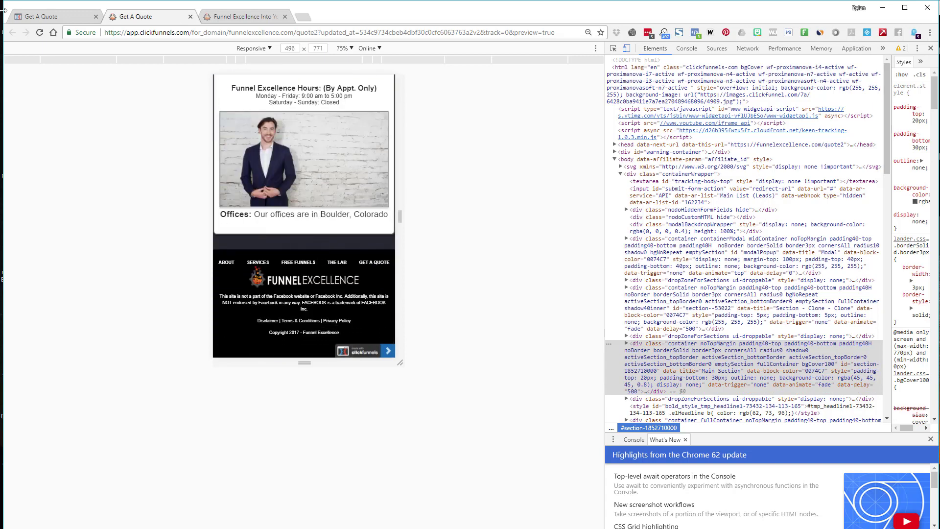
pyautogui.click(190, 17)
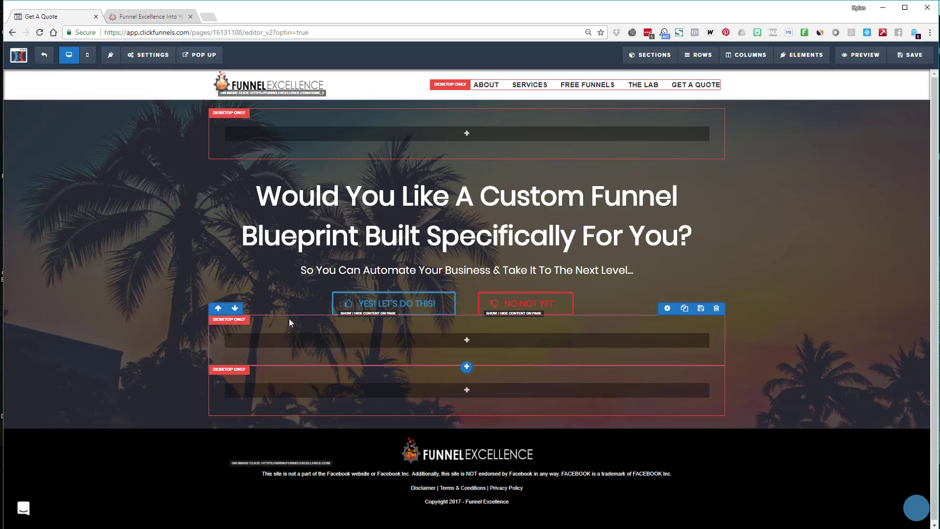
# - Compare the page's mobile and desktop layouts in the editor, ending in the desktop layout
pyautogui.click(88, 55)
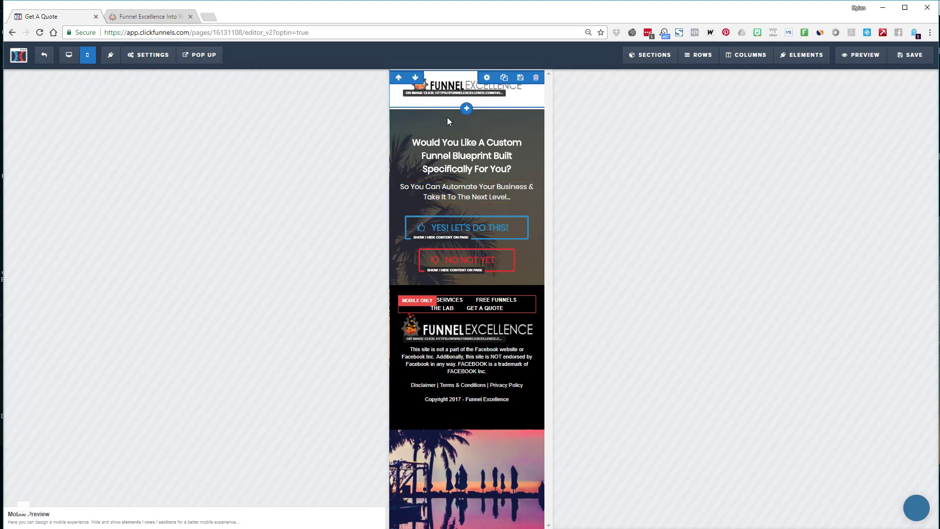
pyautogui.moveTo(180, 56)
pyautogui.click(69, 55)
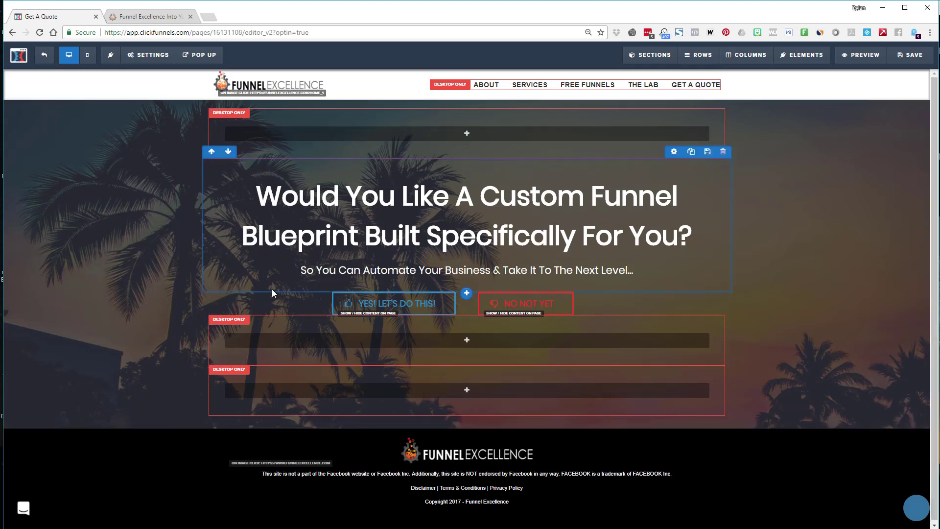
pyautogui.click(88, 54)
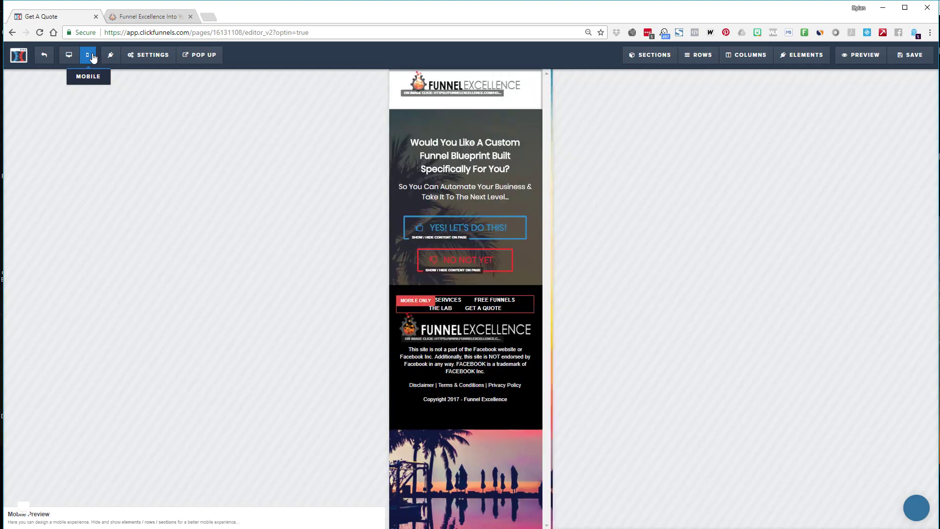
pyautogui.click(66, 58)
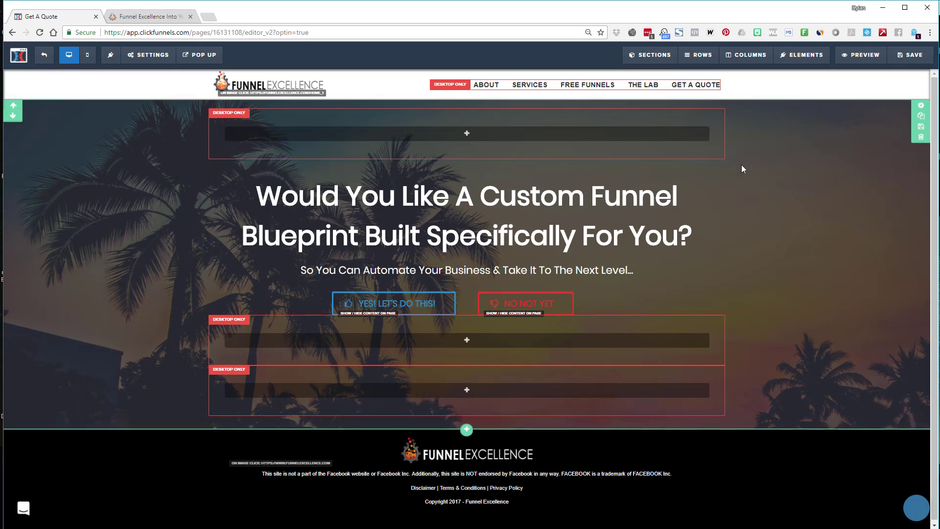
# - Try mobile-only visibility on the empty row above the headline and return the row to desktop only
pyautogui.click(667, 102)
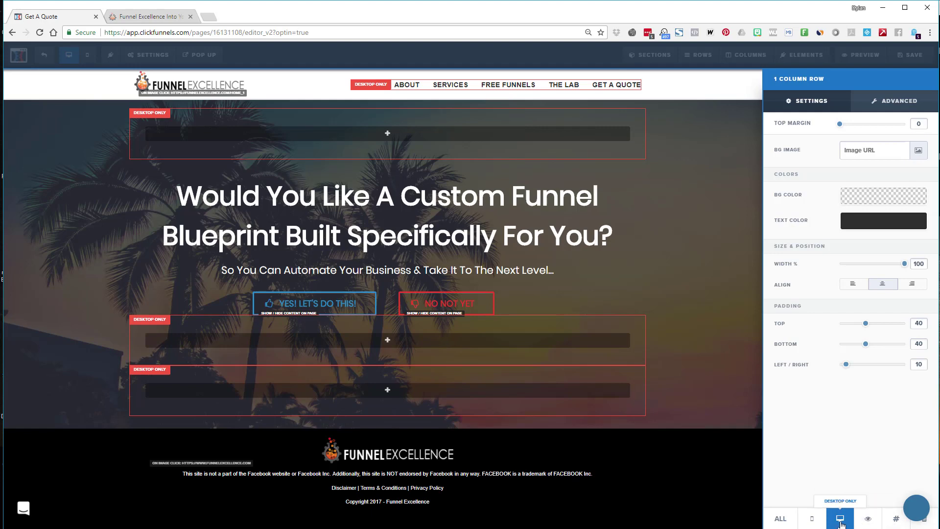
pyautogui.click(813, 519)
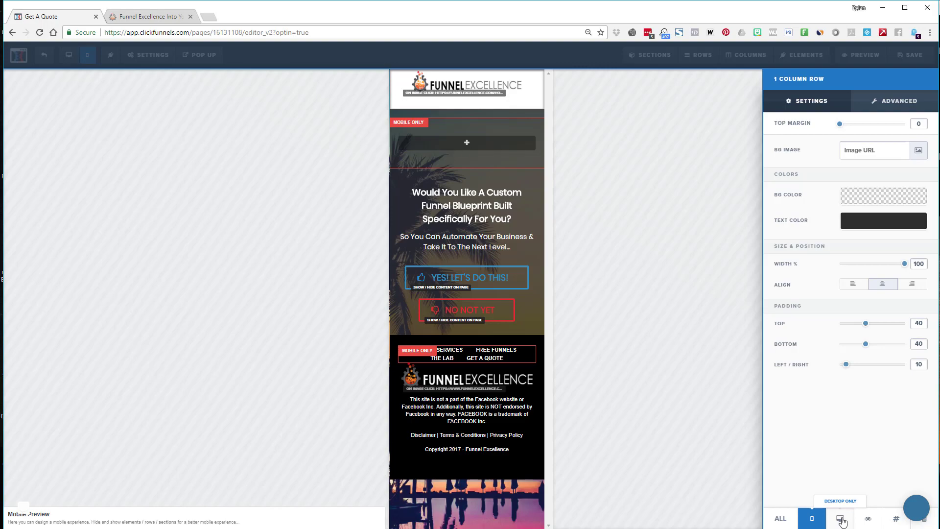
pyautogui.click(841, 519)
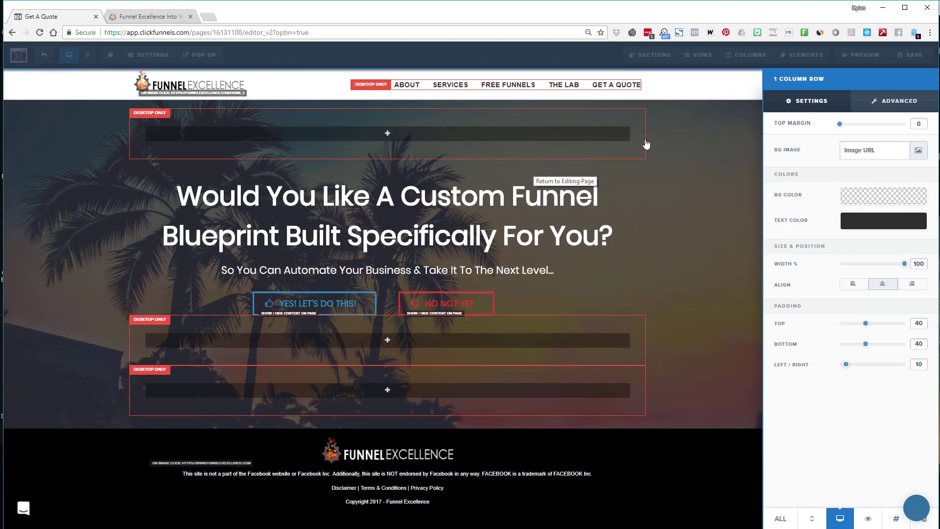
pyautogui.click(710, 189)
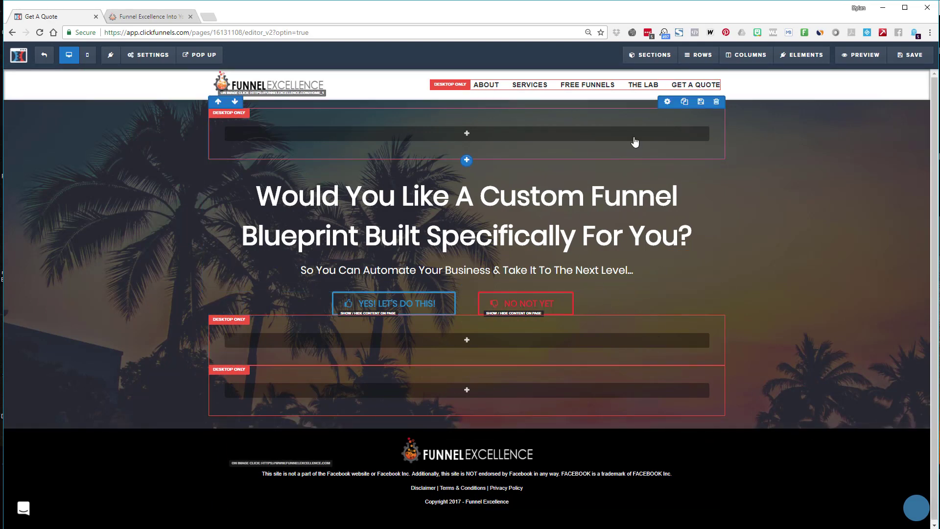
# - Examine the visibility options in the Main Section's settings
pyautogui.click(922, 74)
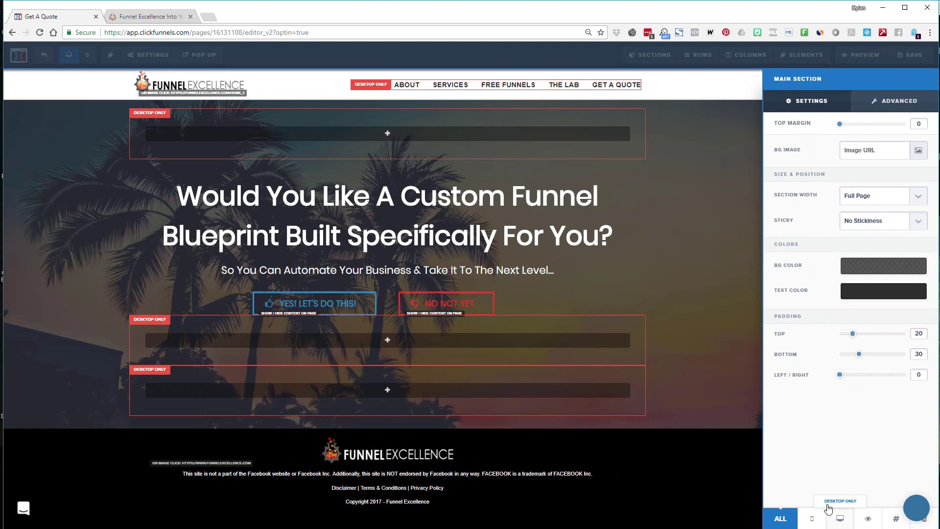
pyautogui.click(681, 234)
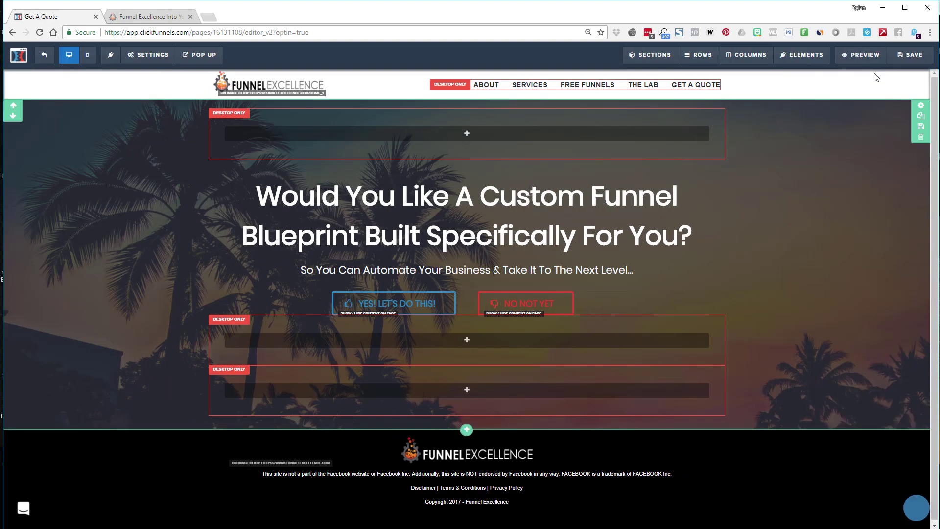
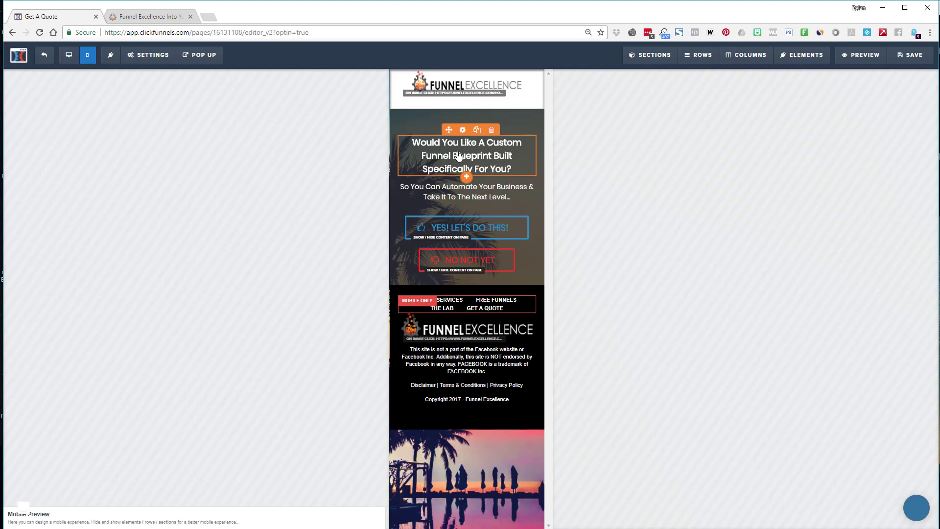
# - Examine the headline's settings in the mobile and desktop layouts, then return to the mobile layout
pyautogui.click(463, 131)
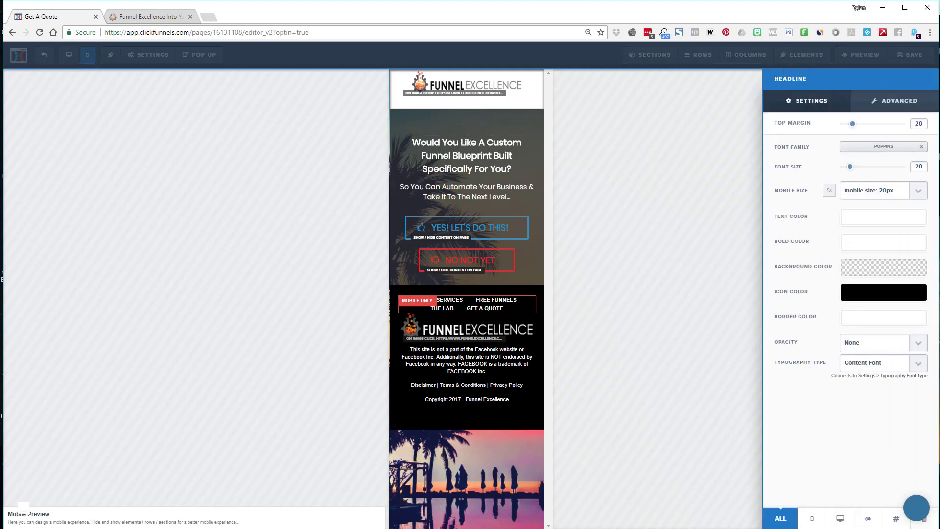
pyautogui.click(698, 248)
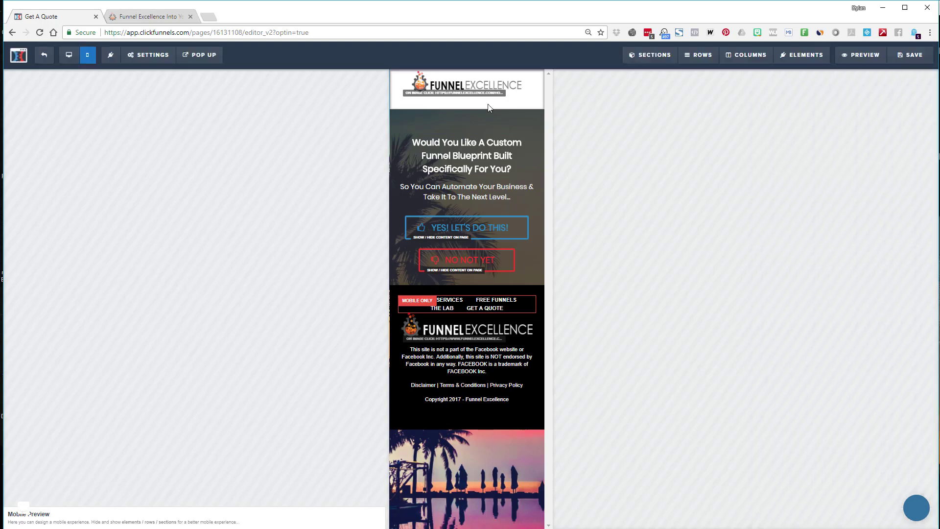
pyautogui.click(71, 56)
pyautogui.click(729, 189)
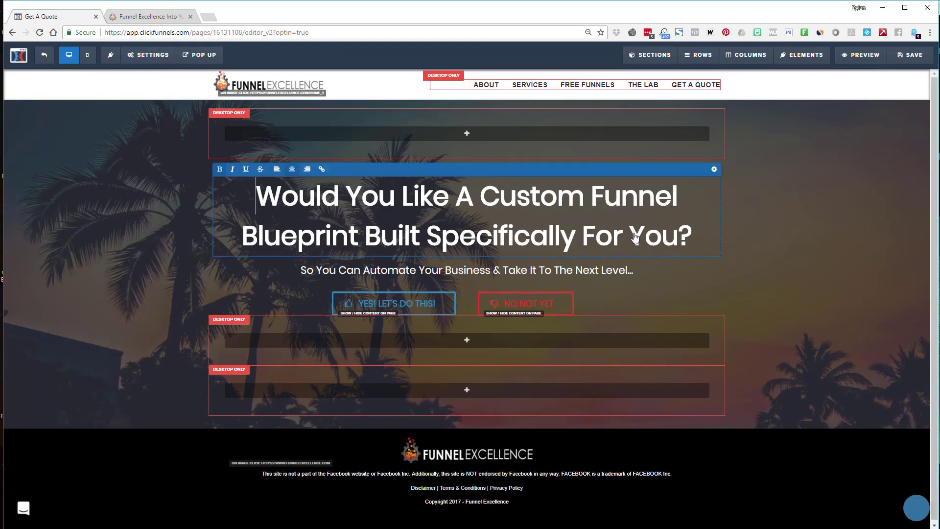
pyautogui.click(713, 169)
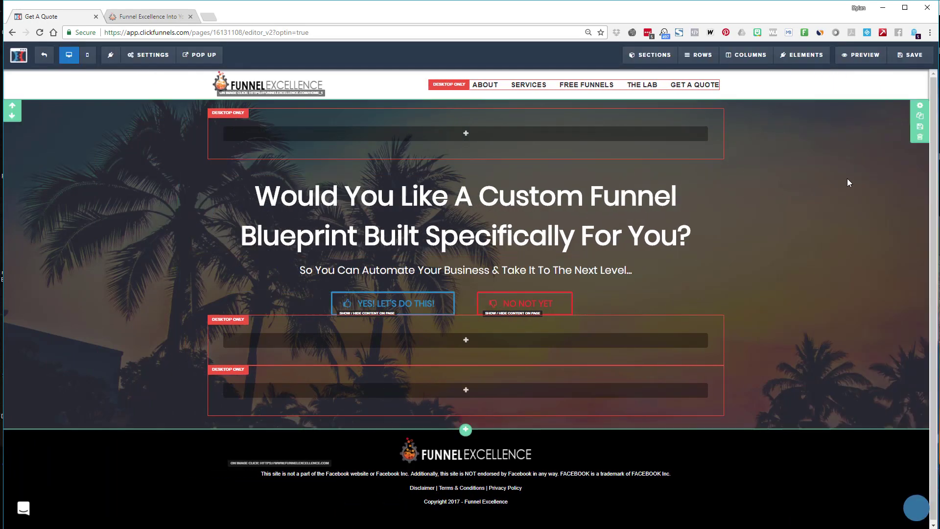
pyautogui.click(661, 233)
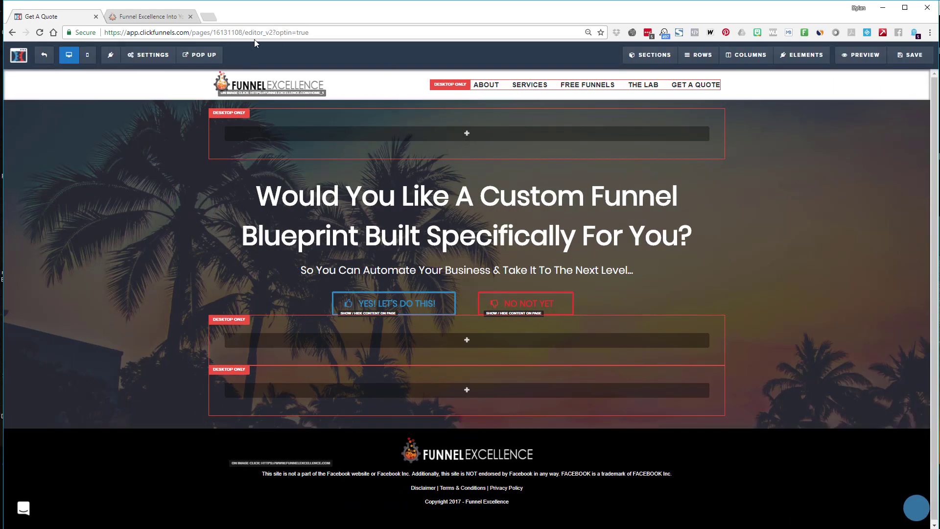
pyautogui.click(87, 55)
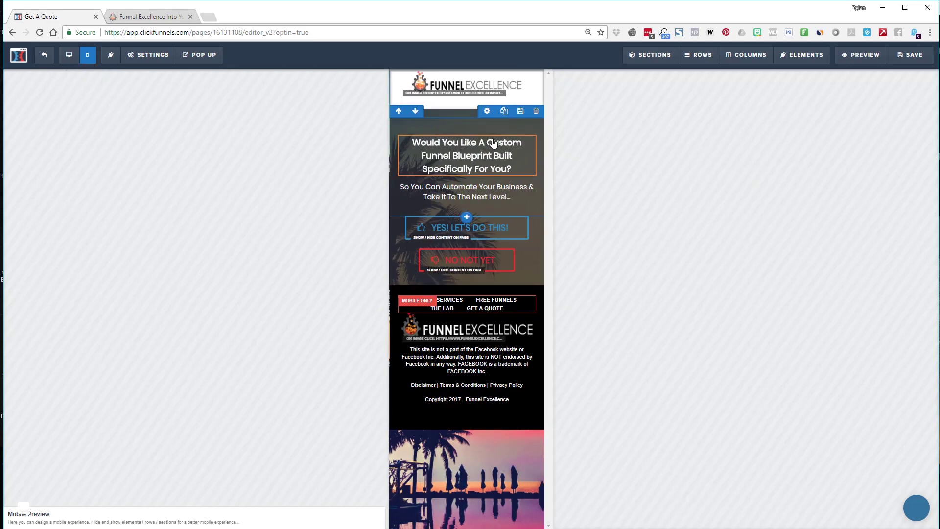
# - Try a mobile size of 60px on the headline and check how it fits the mobile layout
pyautogui.click(466, 127)
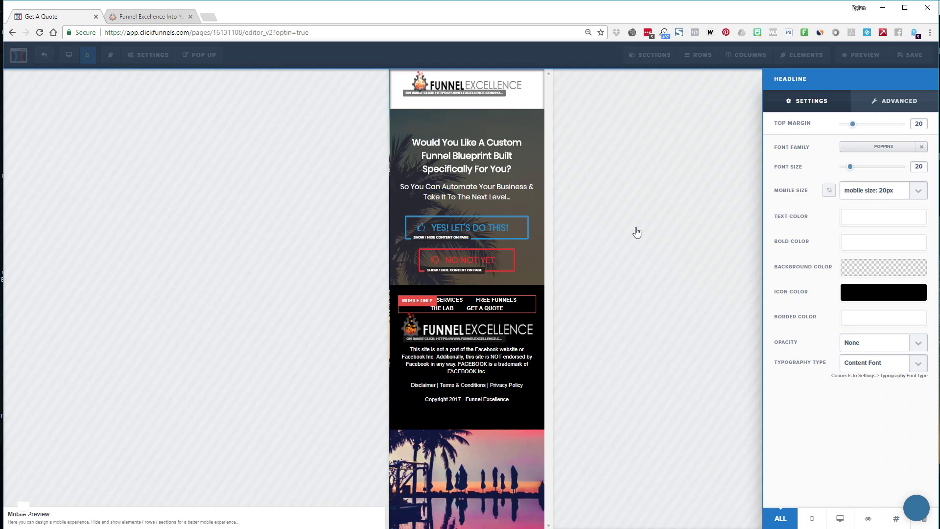
pyautogui.click(915, 194)
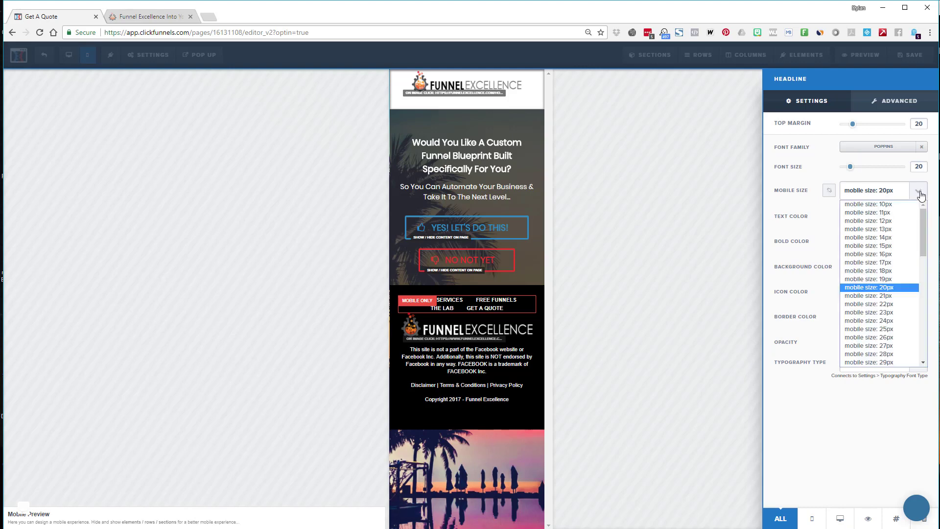
pyautogui.scroll(-3, 903, 310)
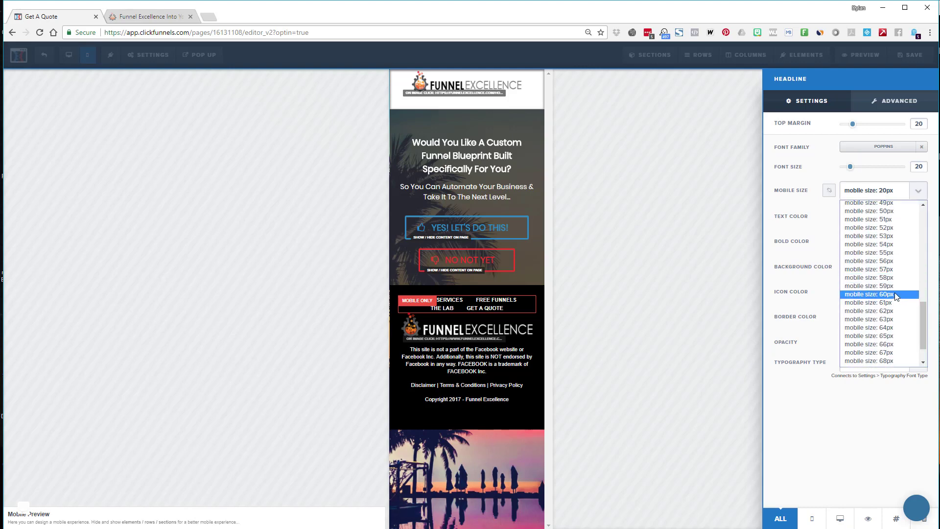
pyautogui.click(896, 296)
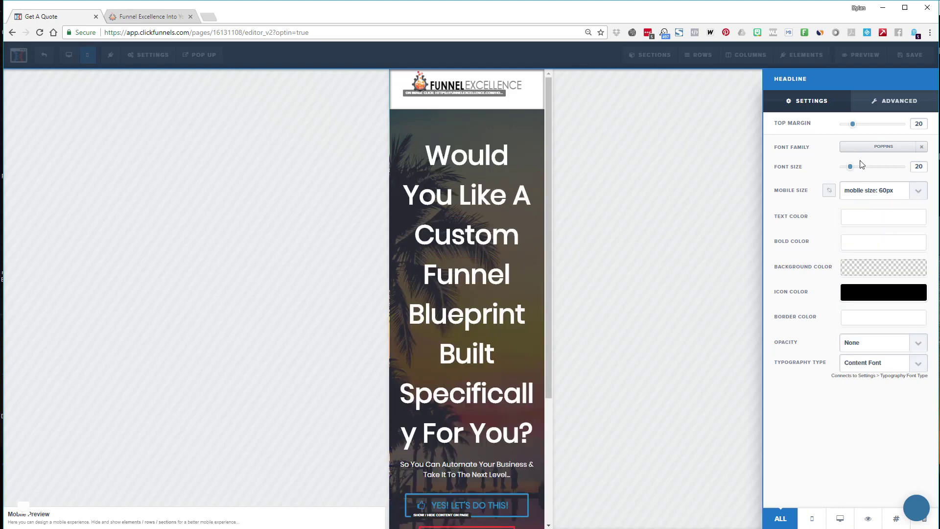
pyautogui.click(644, 206)
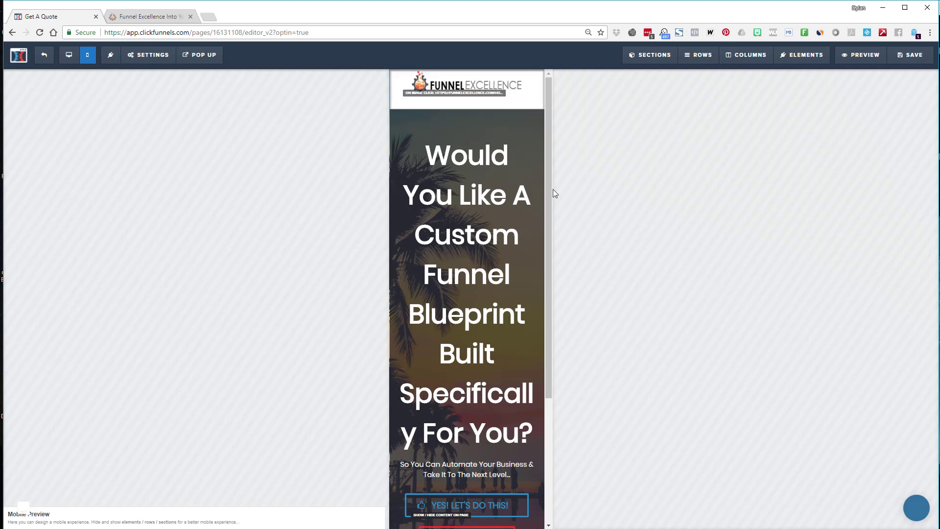
pyautogui.scroll(-2, 475, 294)
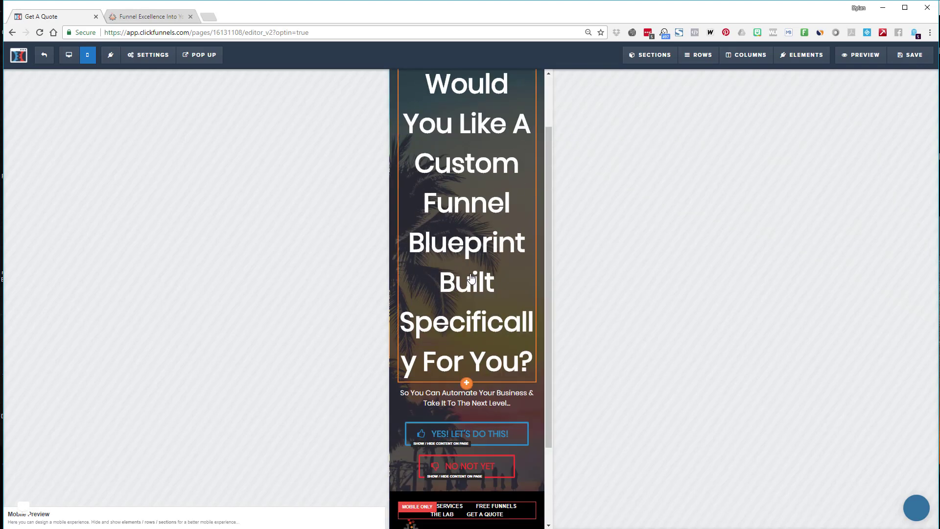
pyautogui.scroll(1, 478, 296)
pyautogui.scroll(-1, 477, 297)
pyautogui.scroll(2, 453, 193)
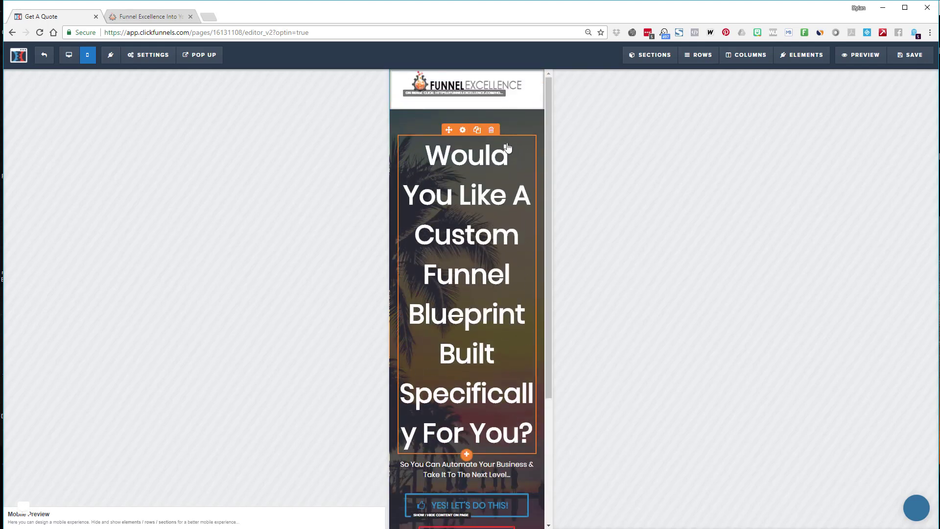
# - Set the headline's mobile size back to 20px and close its settings
pyautogui.click(463, 130)
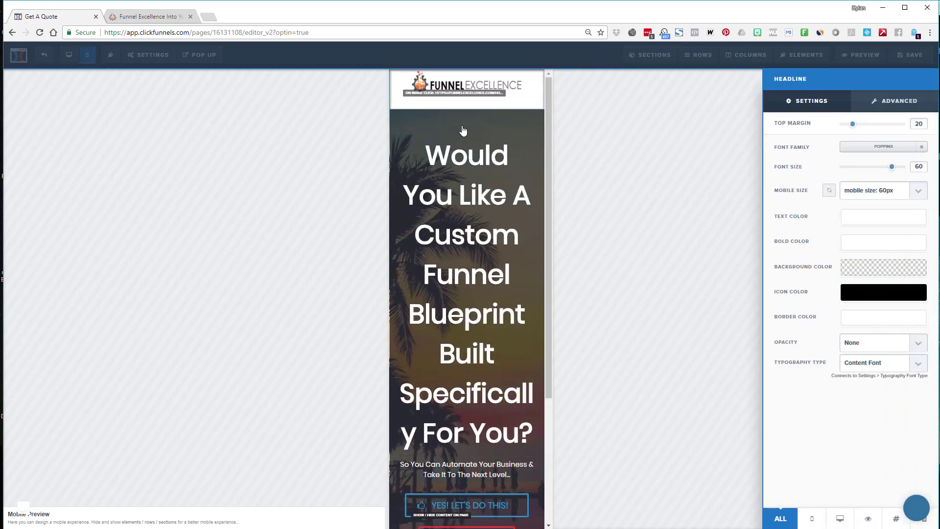
pyautogui.click(915, 195)
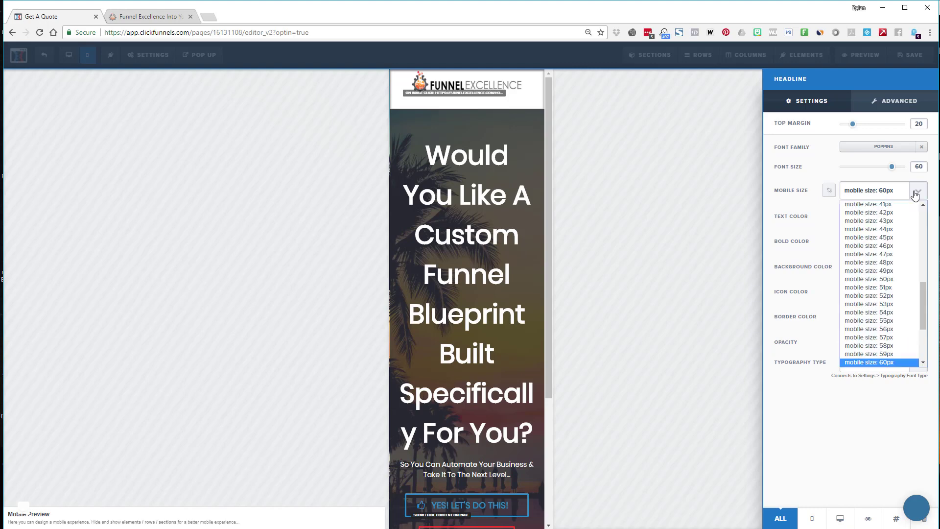
pyautogui.scroll(5, 877, 269)
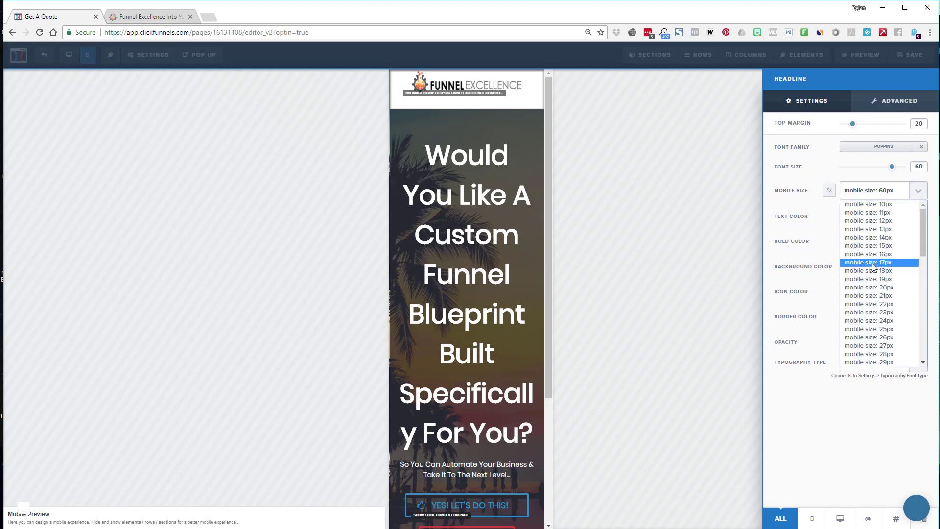
pyautogui.click(877, 287)
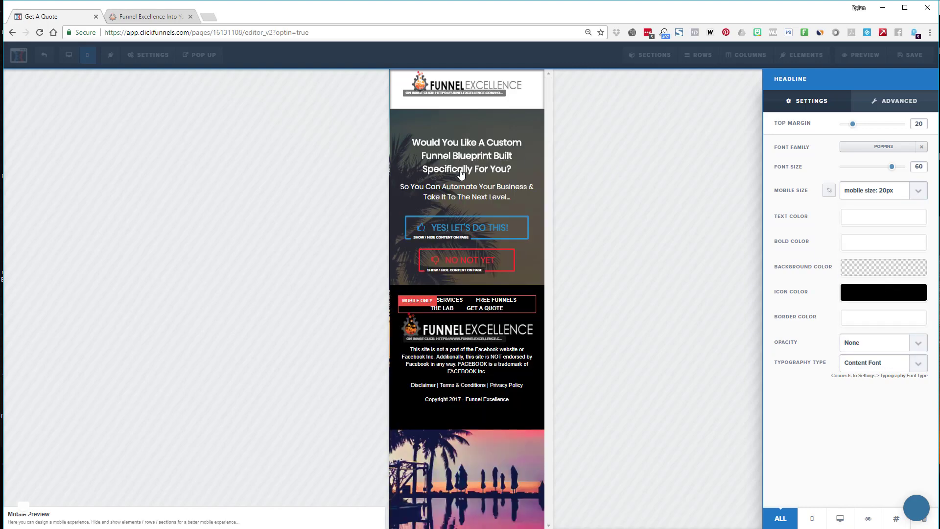
pyautogui.click(608, 183)
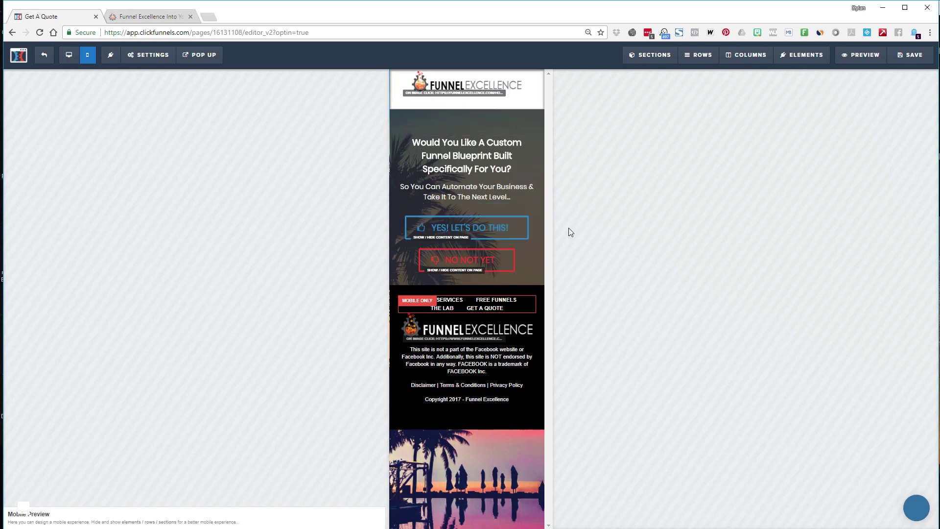
# - Try 22px as the headline's mobile size, settle on 24px, and save the page
pyautogui.click(521, 142)
pyautogui.click(920, 198)
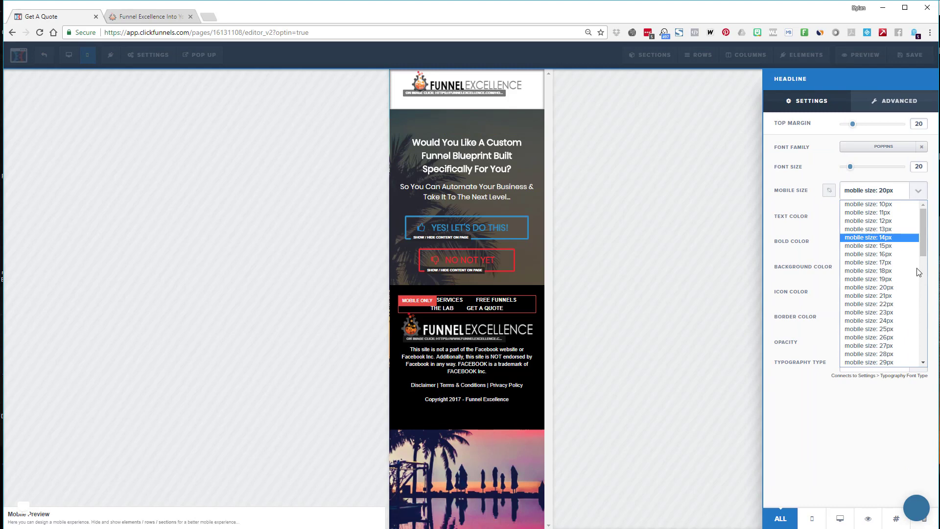
pyautogui.click(887, 304)
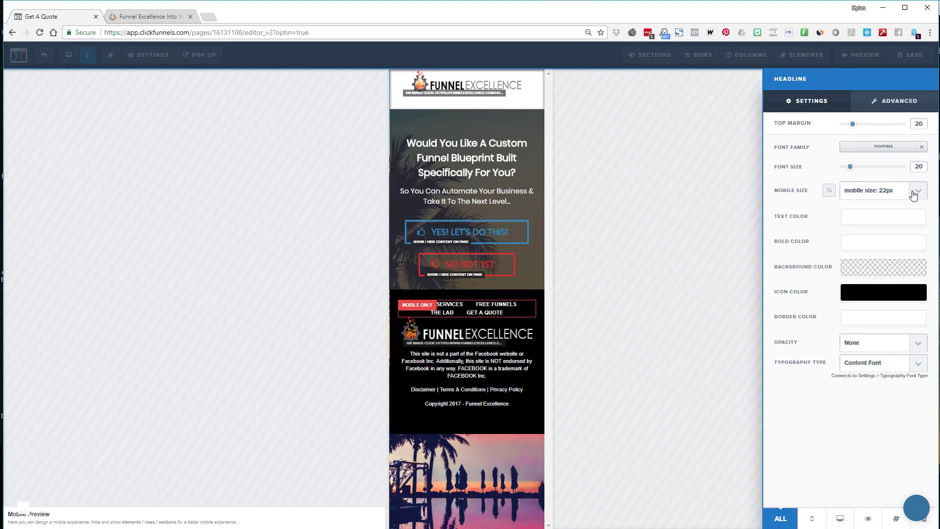
pyautogui.click(917, 191)
pyautogui.click(881, 323)
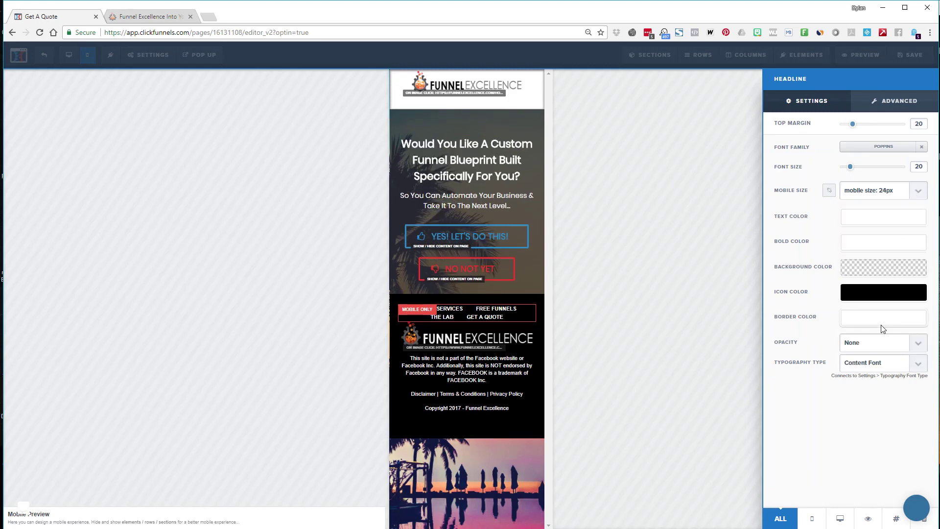
pyautogui.click(592, 210)
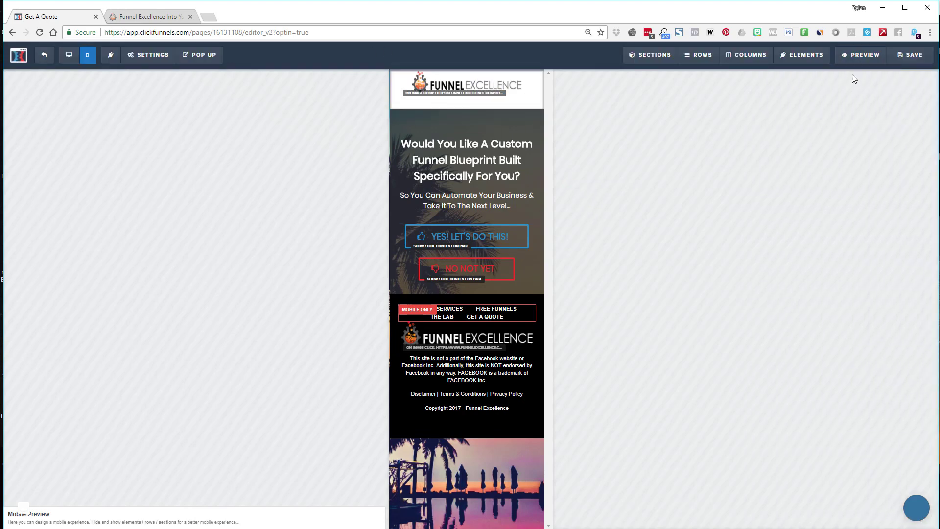
pyautogui.click(914, 56)
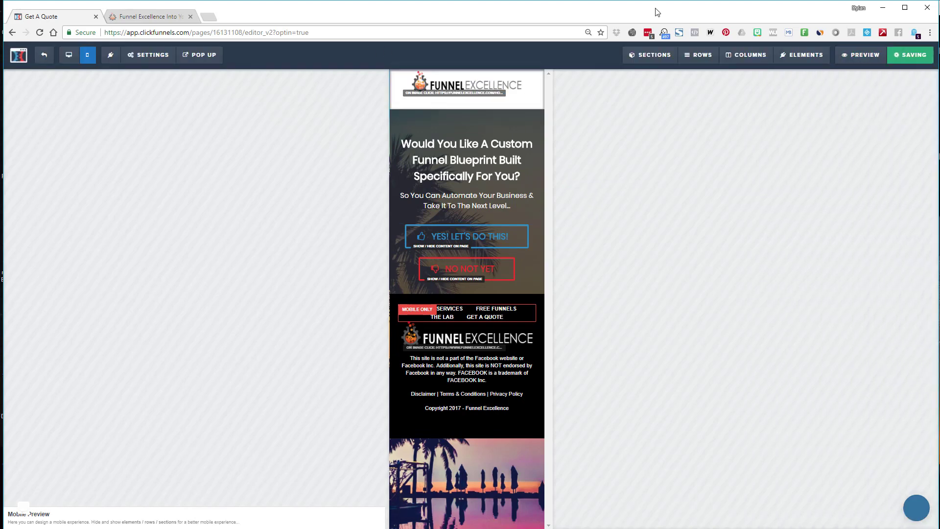
# - Switch to the desktop layout and examine the visibility options in the NO NOT YET button's settings
pyautogui.click(69, 56)
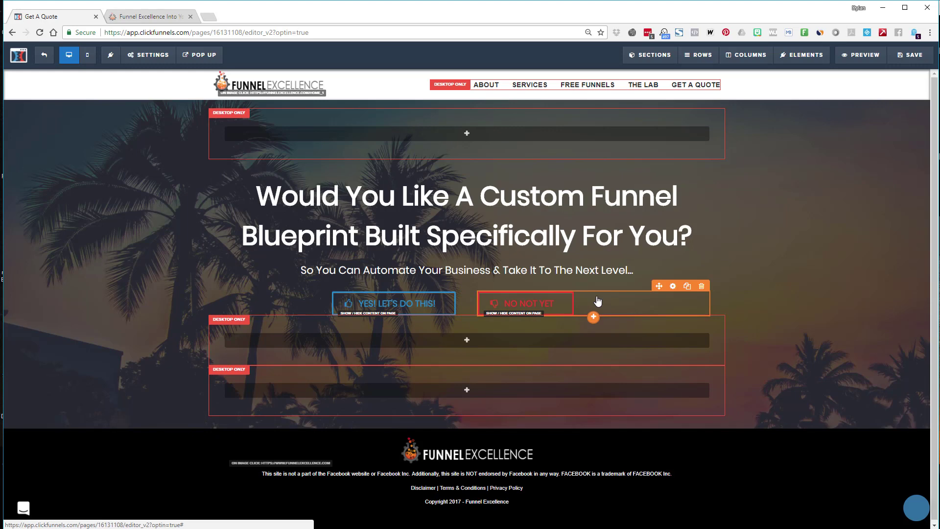
pyautogui.click(673, 286)
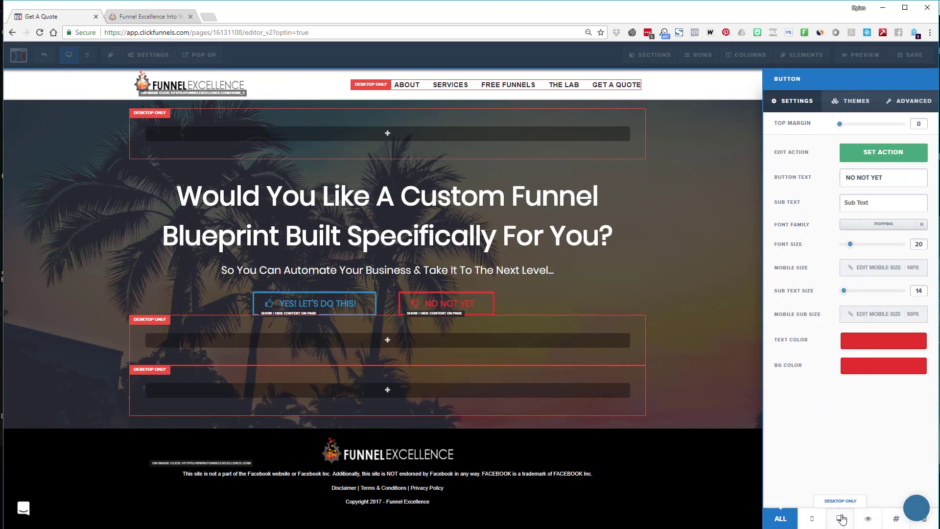
pyautogui.click(683, 281)
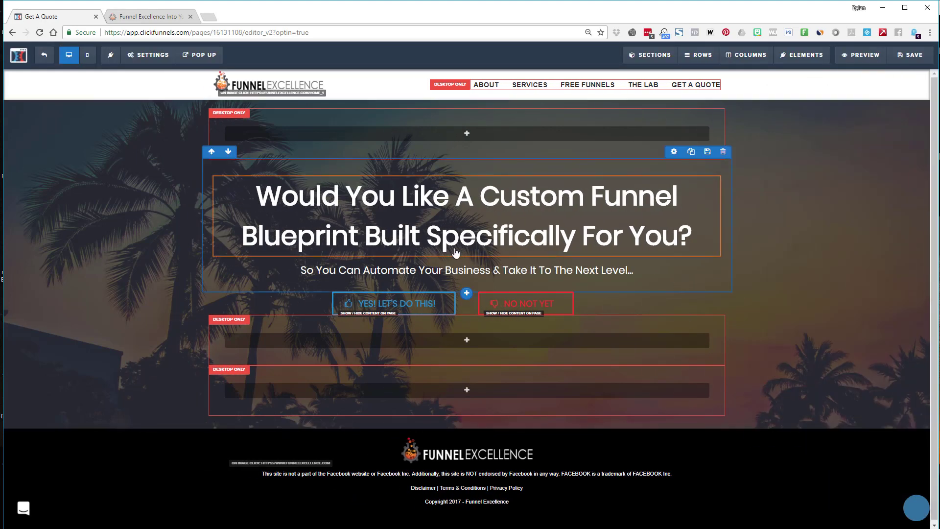